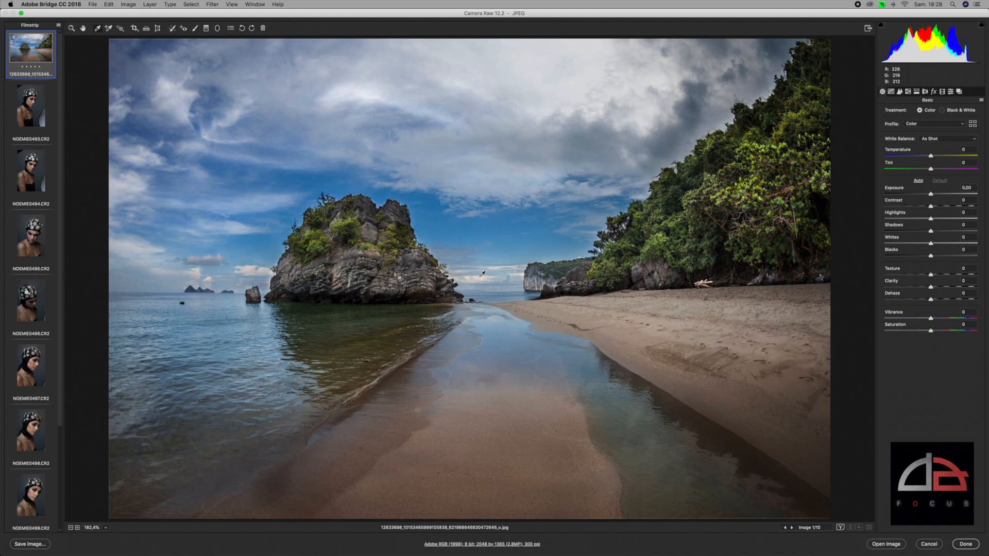
Try neutral white balance samples on the horizon haze, the central clouds and the bright cloud above the rock island
{"action": "left_click", "coordinate": [483, 273]}
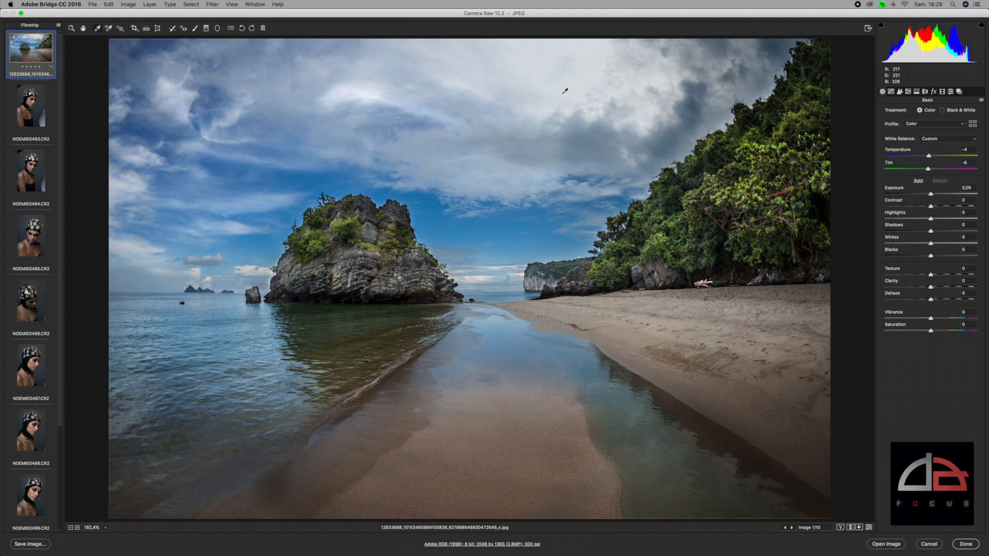
{"action": "left_click", "coordinate": [565, 91]}
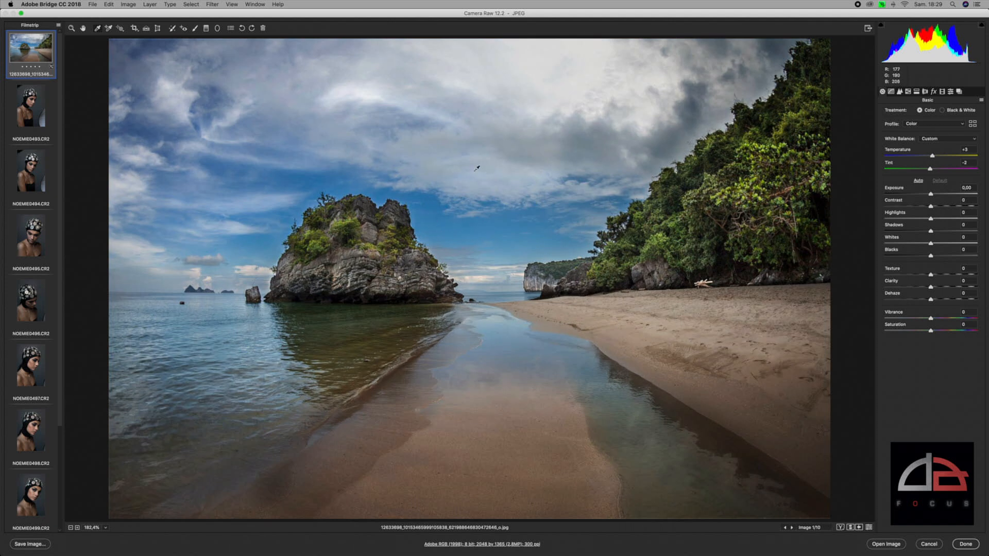
{"action": "left_click", "coordinate": [471, 170]}
{"action": "left_click", "coordinate": [344, 91]}
{"action": "left_click", "coordinate": [337, 97]}
{"action": "left_click", "coordinate": [364, 96]}
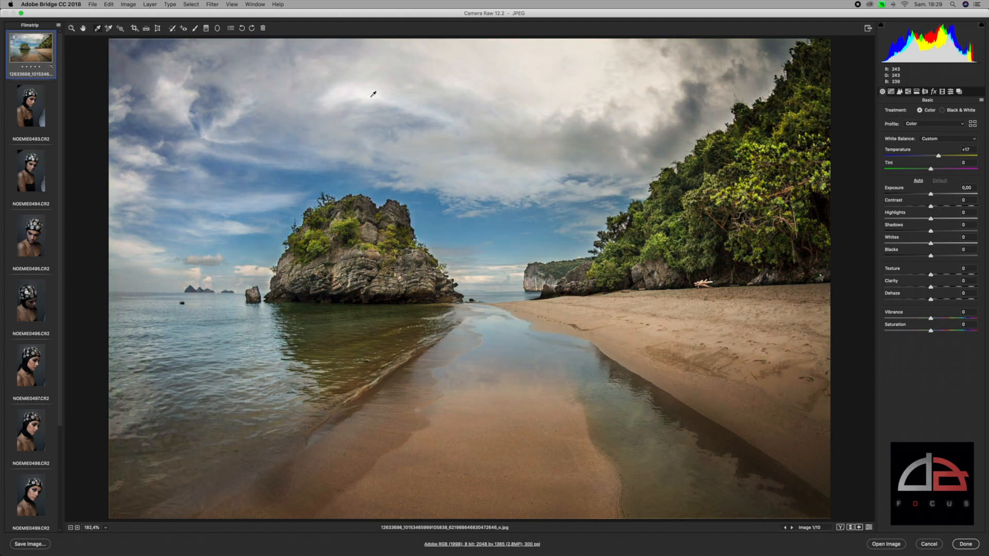
{"action": "left_click", "coordinate": [364, 95]}
{"action": "left_click", "coordinate": [347, 92]}
{"action": "left_click", "coordinate": [342, 91]}
{"action": "left_click", "coordinate": [332, 92]}
{"action": "left_click", "coordinate": [336, 93]}
Try neutral white balance samples on the bright and grey clouds between the rock island and the wooded hillside
{"action": "left_click", "coordinate": [556, 91]}
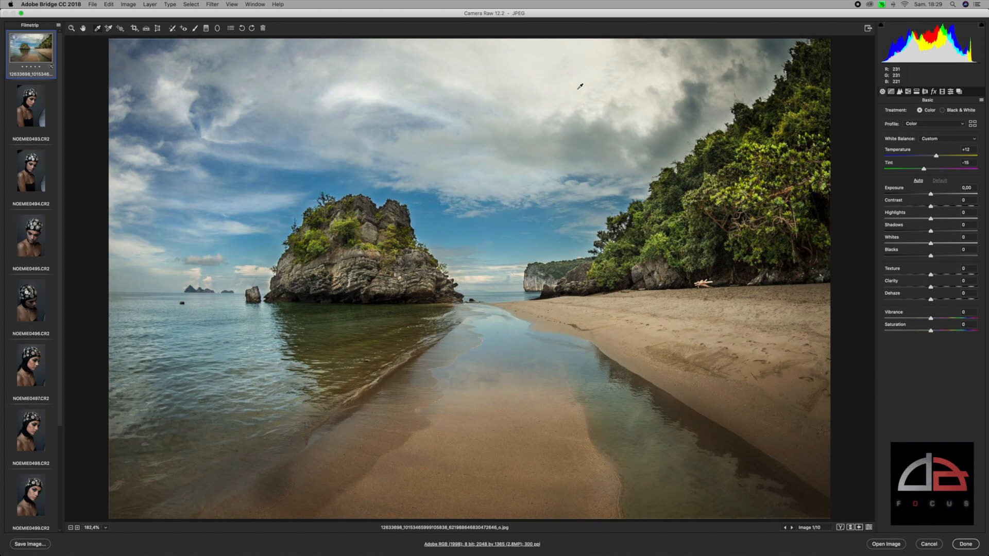
{"action": "left_click", "coordinate": [580, 87]}
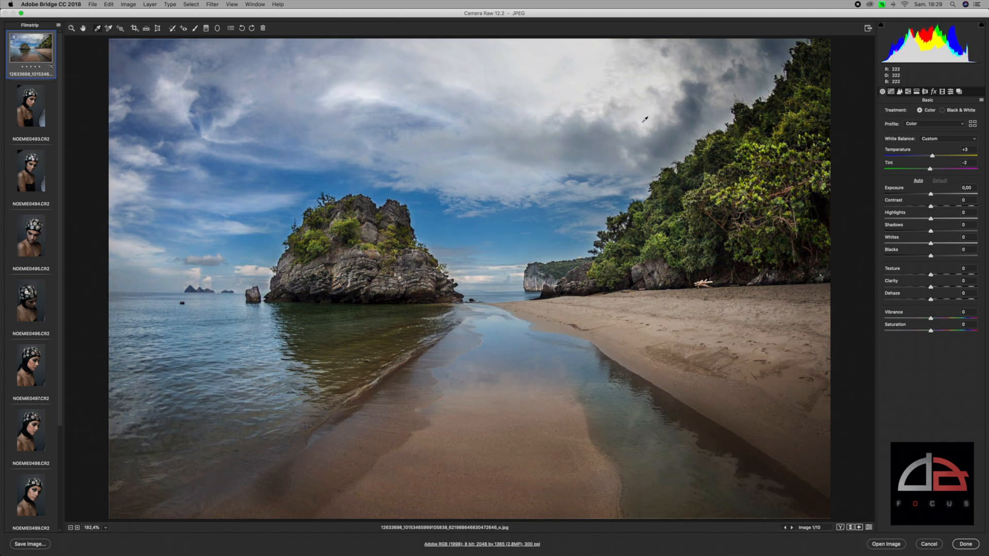
{"action": "left_click", "coordinate": [644, 121]}
{"action": "left_click", "coordinate": [604, 103]}
{"action": "left_click", "coordinate": [573, 91]}
{"action": "left_click", "coordinate": [597, 63]}
{"action": "left_click", "coordinate": [480, 82]}
{"action": "left_click", "coordinate": [469, 84]}
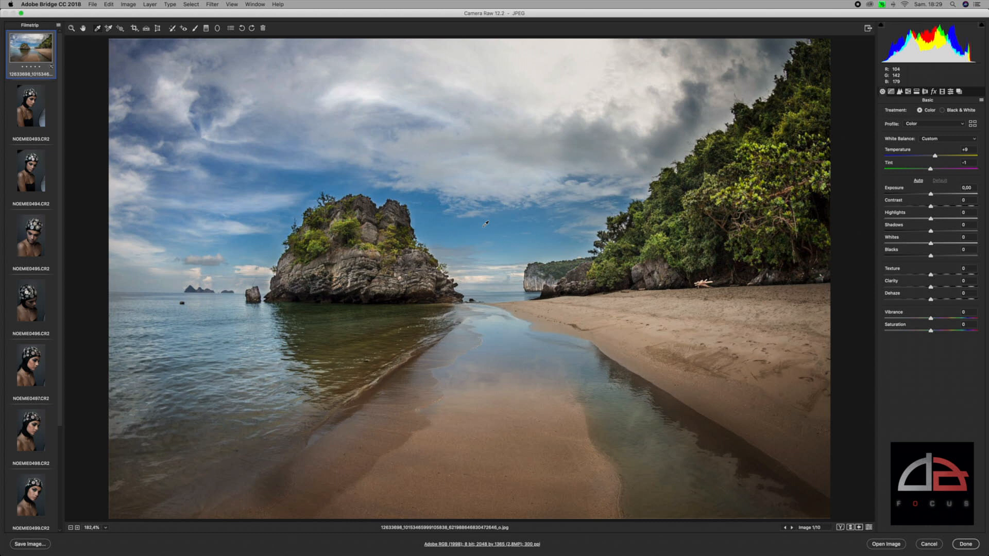
Try using the blue sky and the beach sand as white balance reference points
{"action": "left_click", "coordinate": [486, 224]}
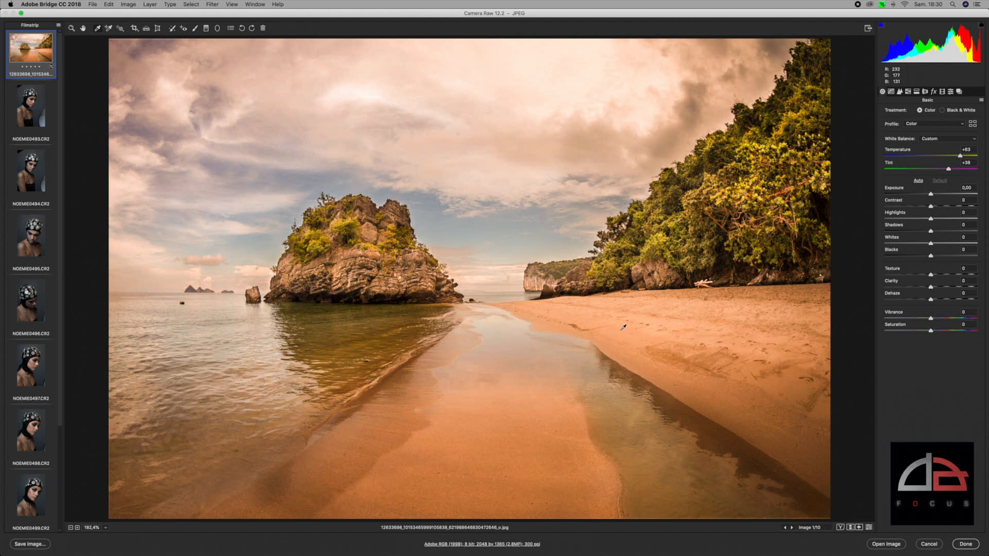
{"action": "left_click", "coordinate": [623, 328]}
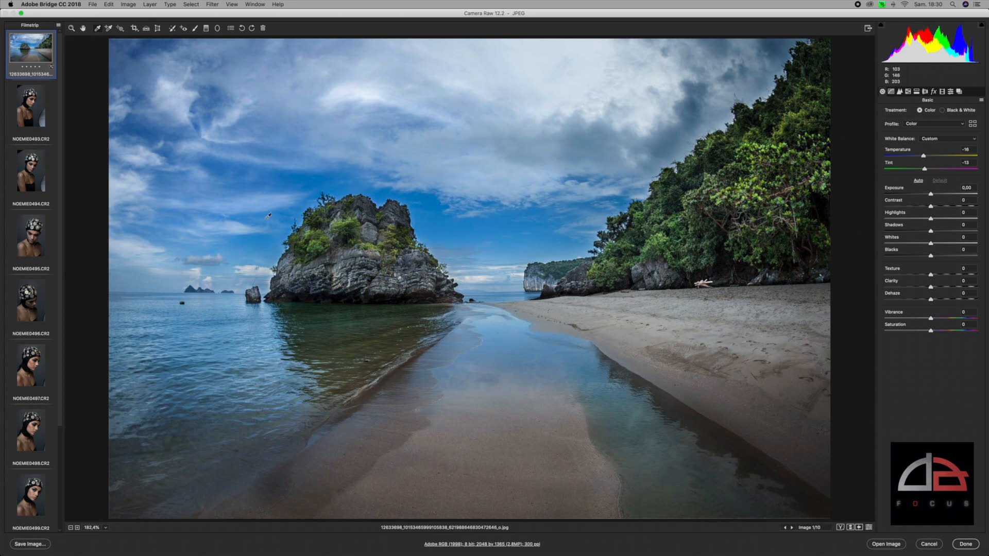
Neutralise the landscape's white balance from the bright upper clouds, finishing at temperature +7 and tint +2
{"action": "left_click", "coordinate": [534, 105]}
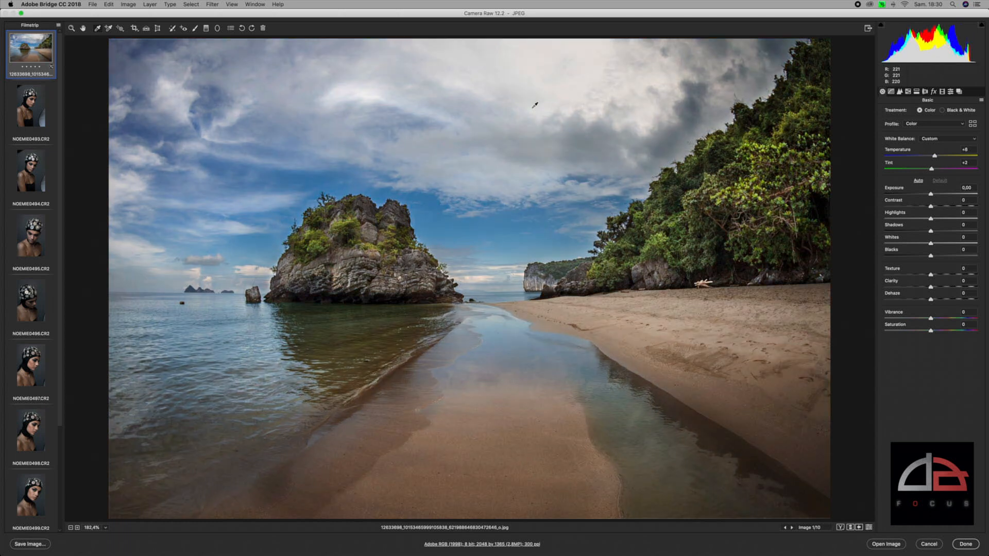
{"action": "left_click", "coordinate": [570, 87]}
{"action": "left_click", "coordinate": [516, 79]}
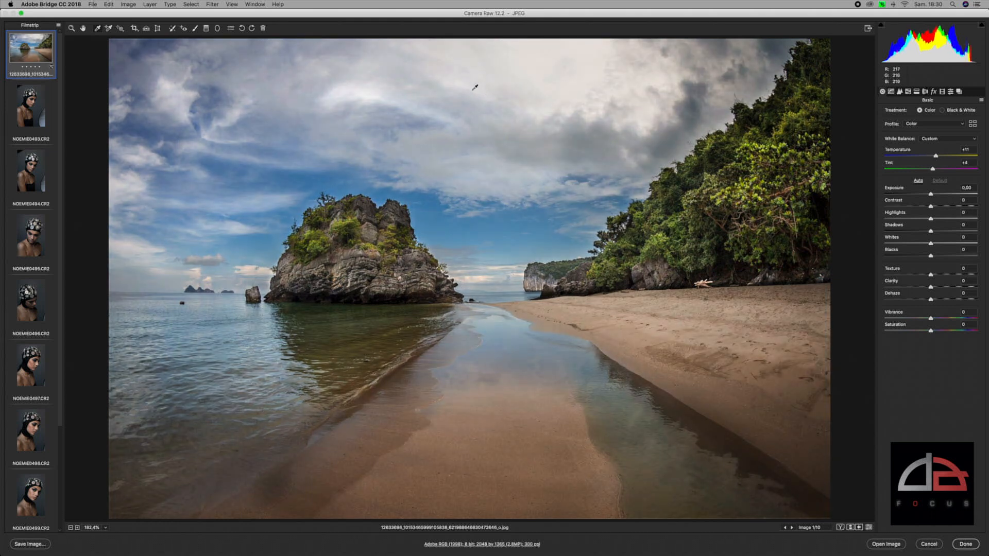
{"action": "left_click", "coordinate": [374, 89]}
{"action": "left_click", "coordinate": [500, 70]}
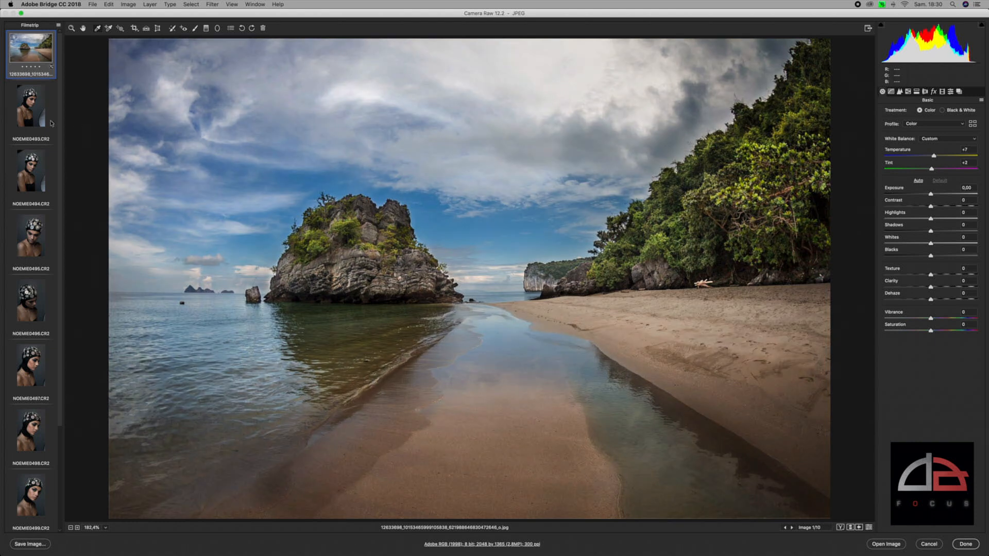
Examine the grey card shot NOEMIE0501.CR2 and browse the portraits of the same studio series for their colour cast
{"action": "scroll", "coordinate": [43, 122], "scroll_direction": "down", "scroll_amount": 3}
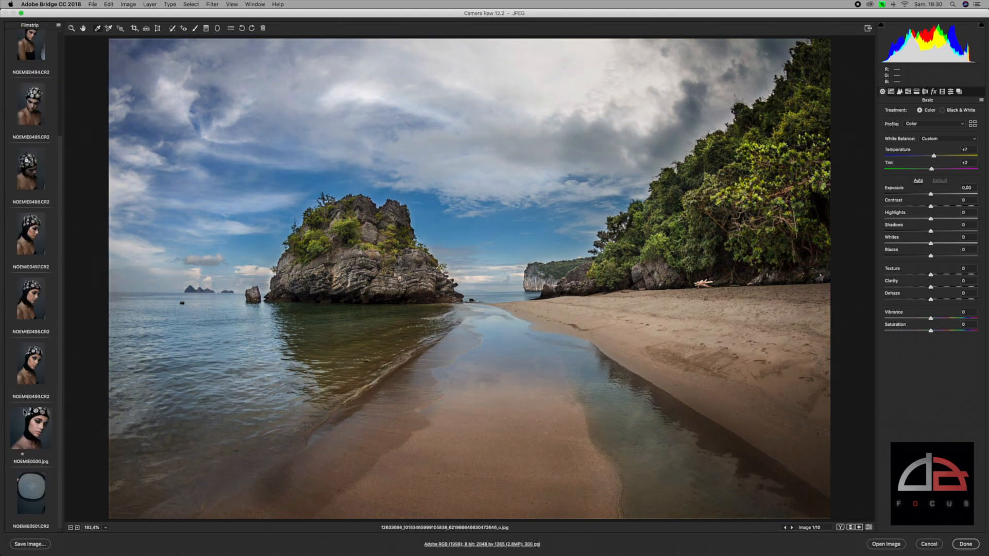
{"action": "left_click", "coordinate": [28, 486]}
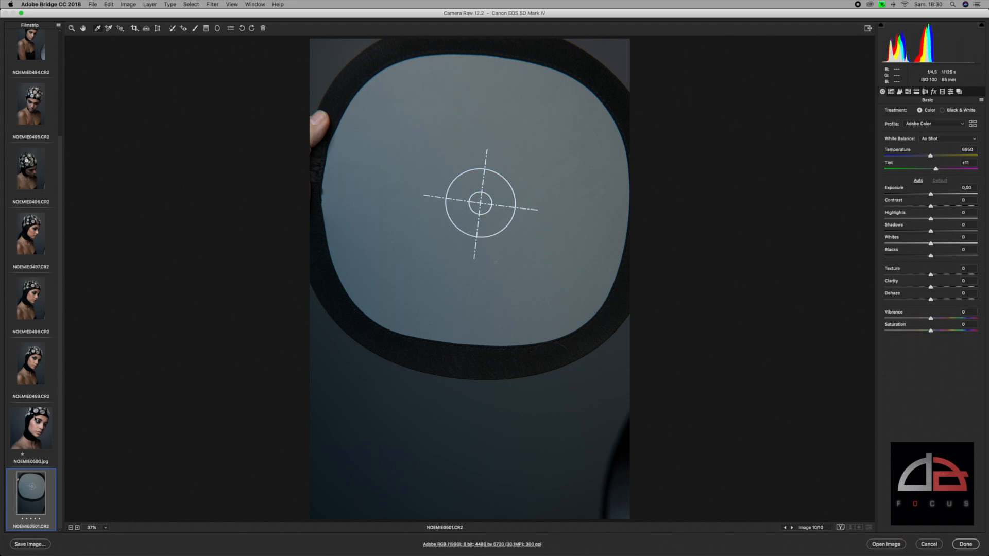
{"action": "left_click", "coordinate": [35, 418]}
{"action": "key", "text": "Up"}
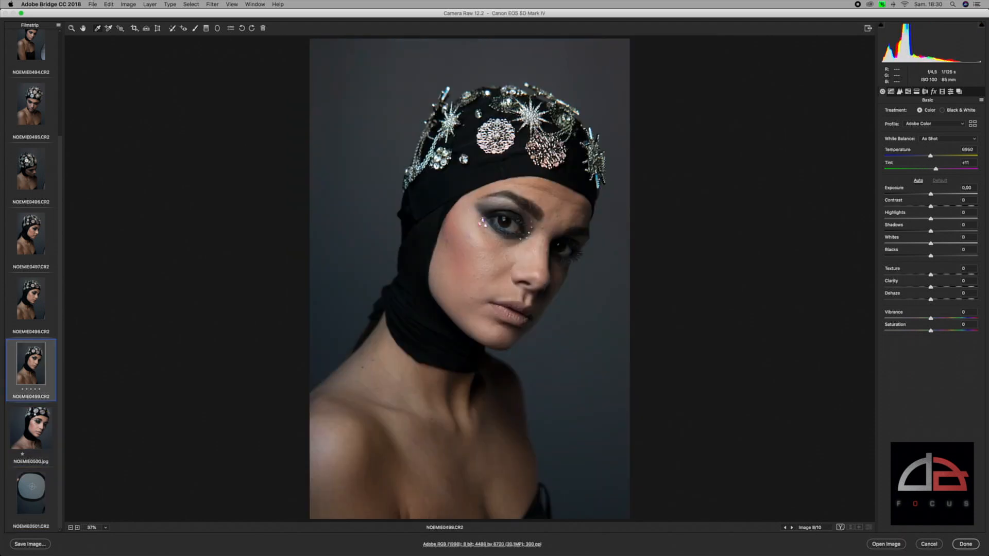
{"action": "key", "text": "Up"}
{"action": "key", "text": "Up"}
{"action": "key", "text": "Up"}
{"action": "key", "text": "Up"}
{"action": "key", "text": "Up"}
{"action": "key", "text": "Up"}
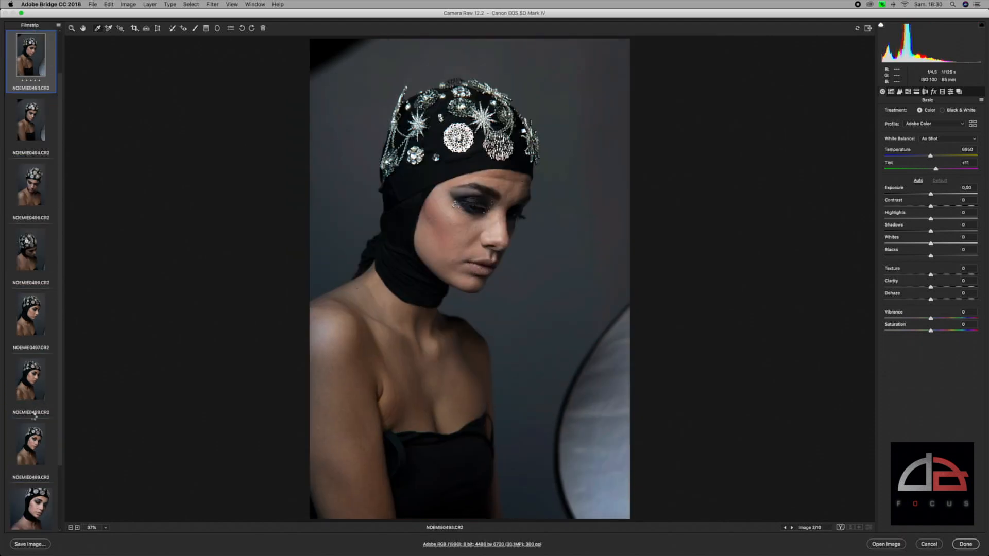
{"action": "key", "text": "Up"}
{"action": "key", "text": "Up"}
{"action": "key", "text": "Up"}
{"action": "key", "text": "Down"}
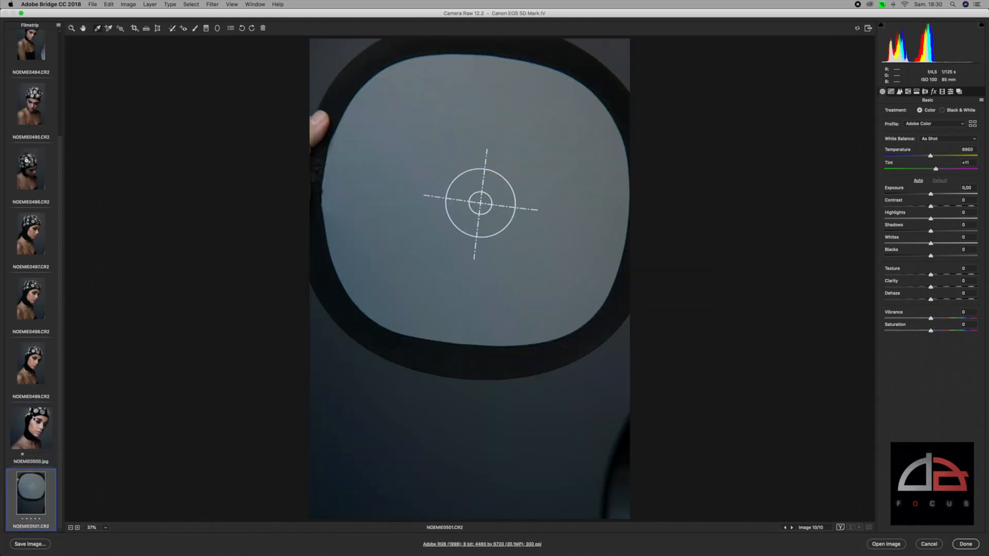
{"action": "key", "text": "Up"}
{"action": "key", "text": "Up"}
{"action": "key", "text": "Up"}
{"action": "key", "text": "Up"}
{"action": "key", "text": "Up"}
{"action": "key", "text": "Up"}
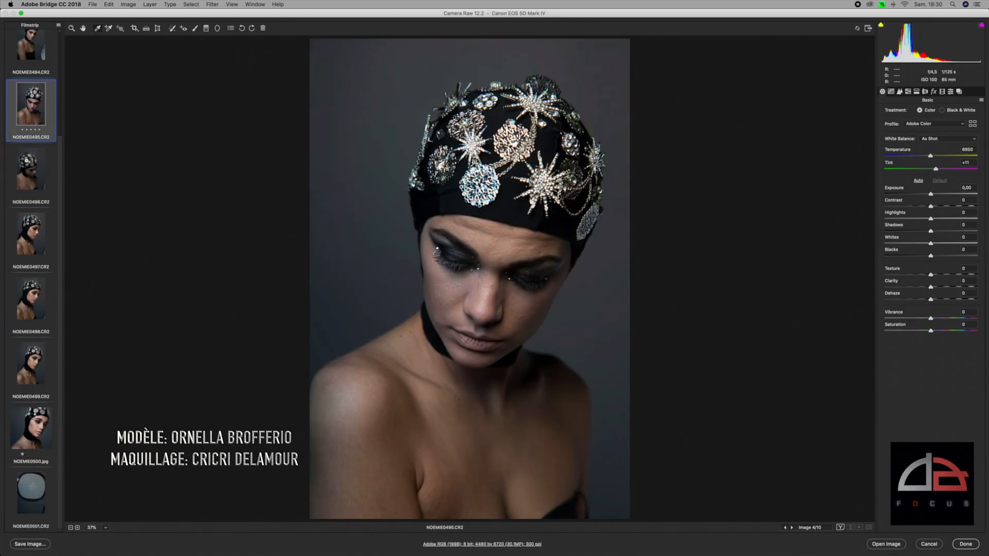
Select the grey card image NOEMIE0501.CR2 together with the portraits NOEMIE0493.CR2 to NOEMIE0499.CR2, leaving out NOEMIE0500.jpg
{"action": "left_click", "coordinate": [28, 484]}
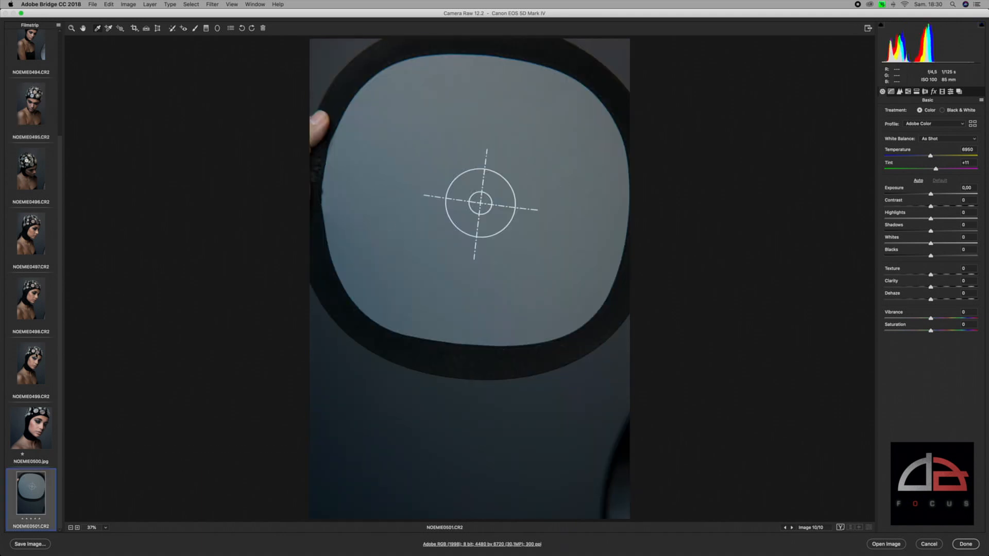
{"action": "left_click", "coordinate": [35, 345], "text": "super"}
{"action": "left_click", "coordinate": [34, 311], "text": "super"}
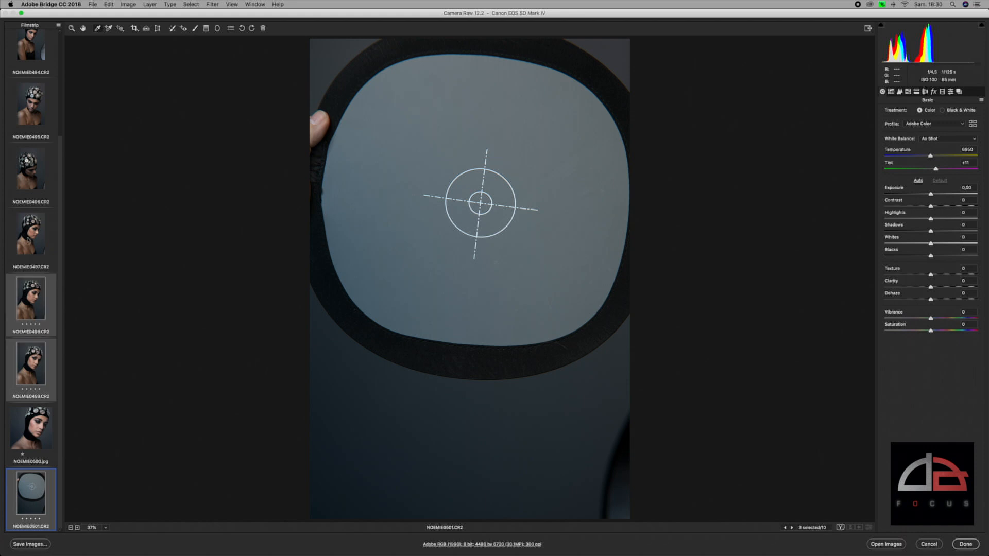
{"action": "left_click", "coordinate": [30, 243], "text": "super"}
{"action": "left_click", "coordinate": [23, 172], "text": "super"}
{"action": "left_click", "coordinate": [39, 115], "text": "super"}
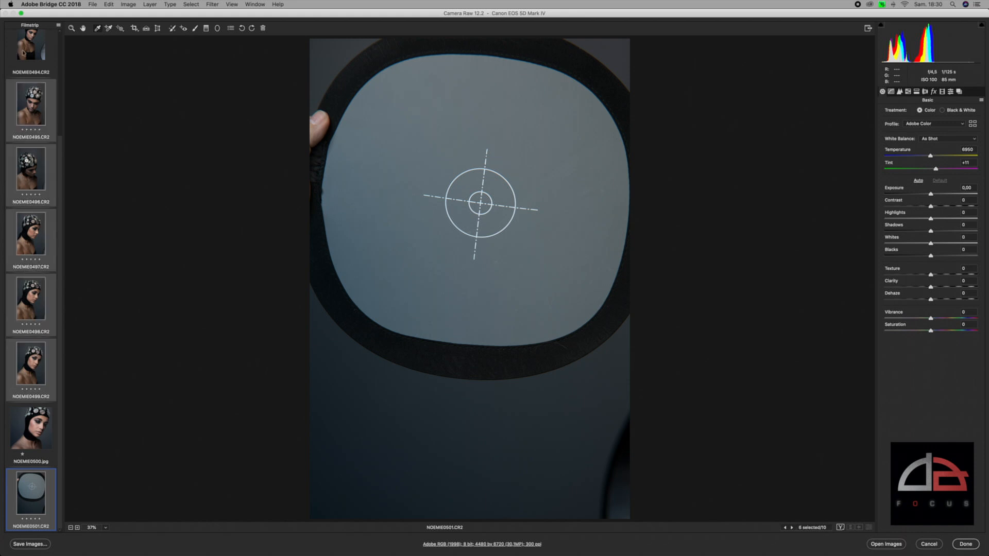
{"action": "left_click", "coordinate": [24, 53], "text": "super"}
{"action": "scroll", "coordinate": [41, 129], "scroll_direction": "up", "scroll_amount": 5}
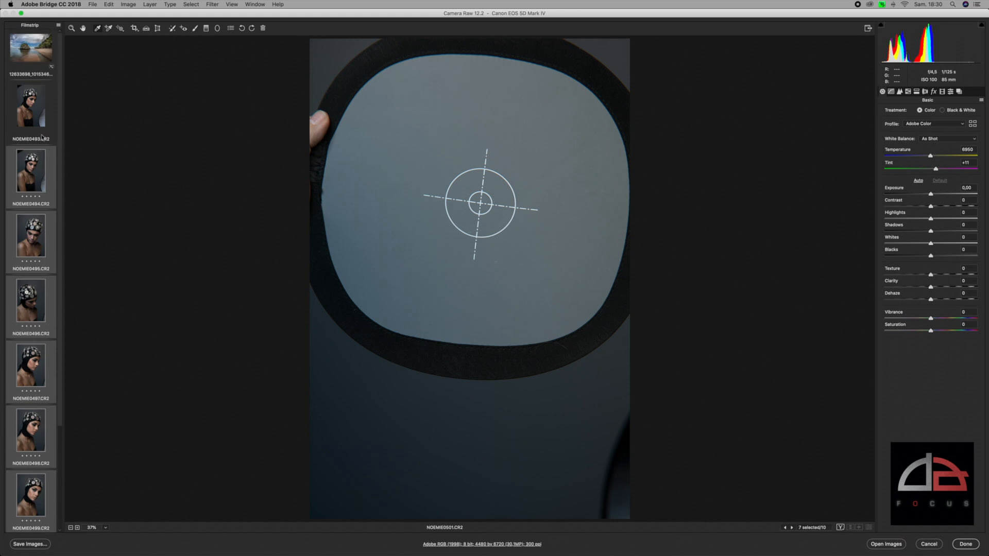
{"action": "left_click", "coordinate": [36, 115], "text": "super"}
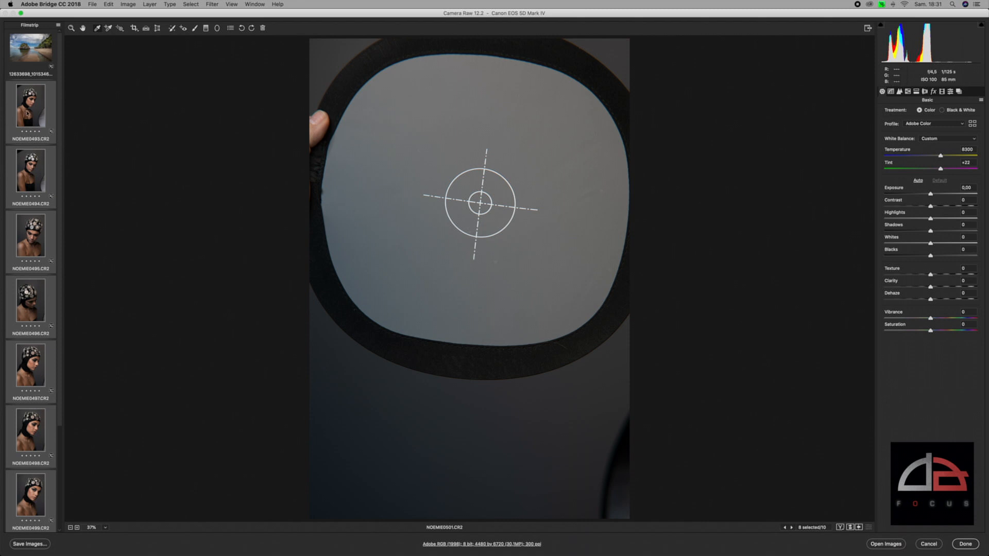
Review the white balance on the portraits from NOEMIE0493.CR2 to NOEMIE0499.CR2, ending with the retouched NOEMIE0500.jpg for comparison
{"action": "left_click", "coordinate": [28, 114]}
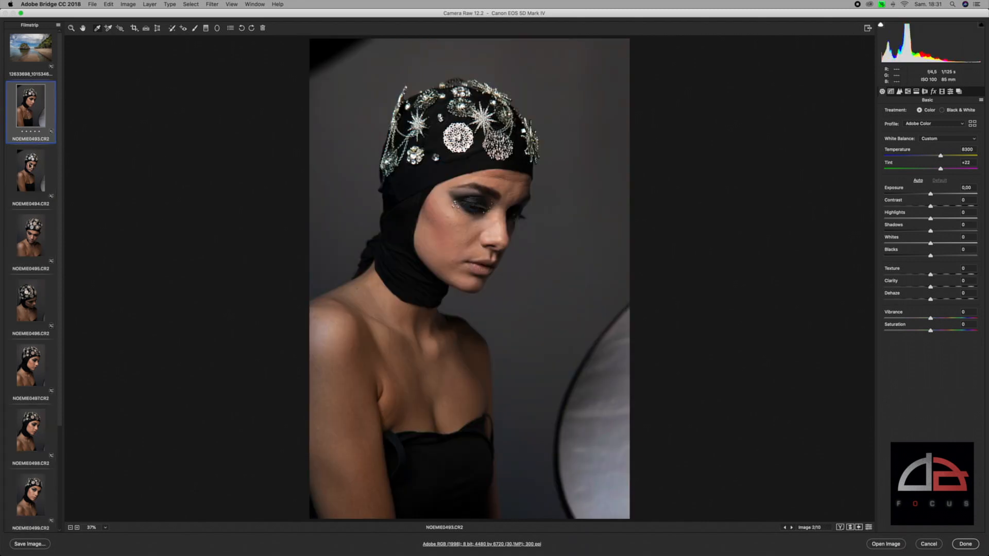
{"action": "left_click", "coordinate": [29, 171]}
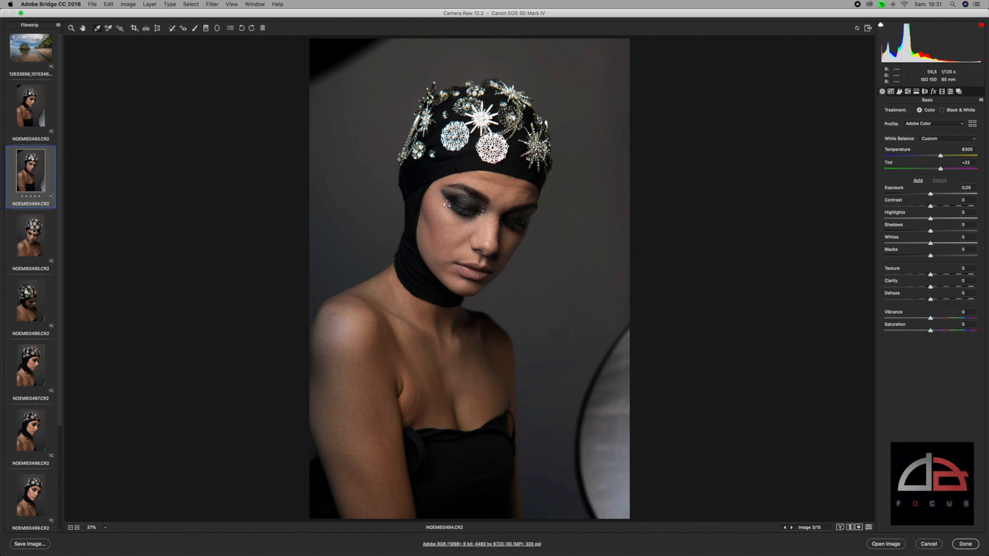
{"action": "left_click", "coordinate": [32, 258]}
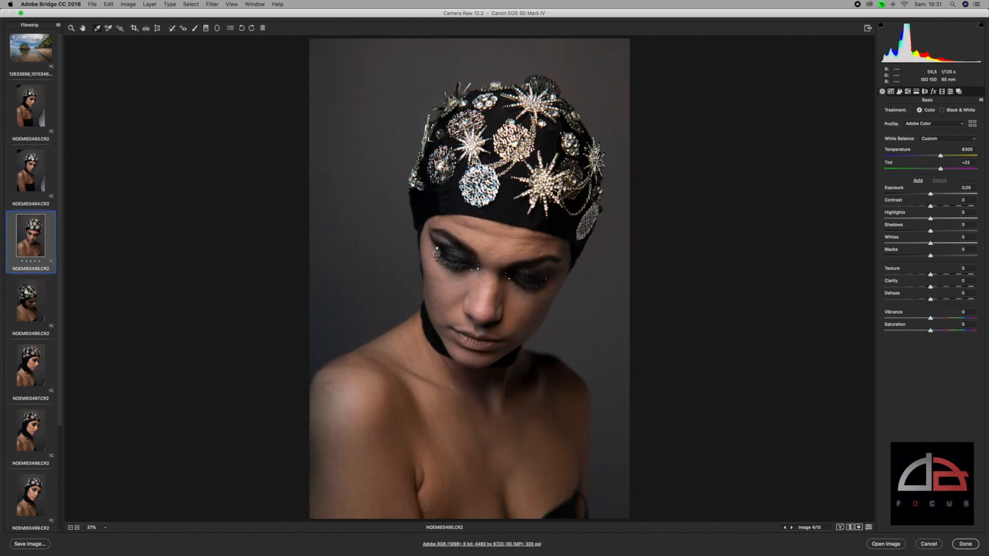
{"action": "scroll", "coordinate": [31, 281], "scroll_direction": "down", "scroll_amount": 3}
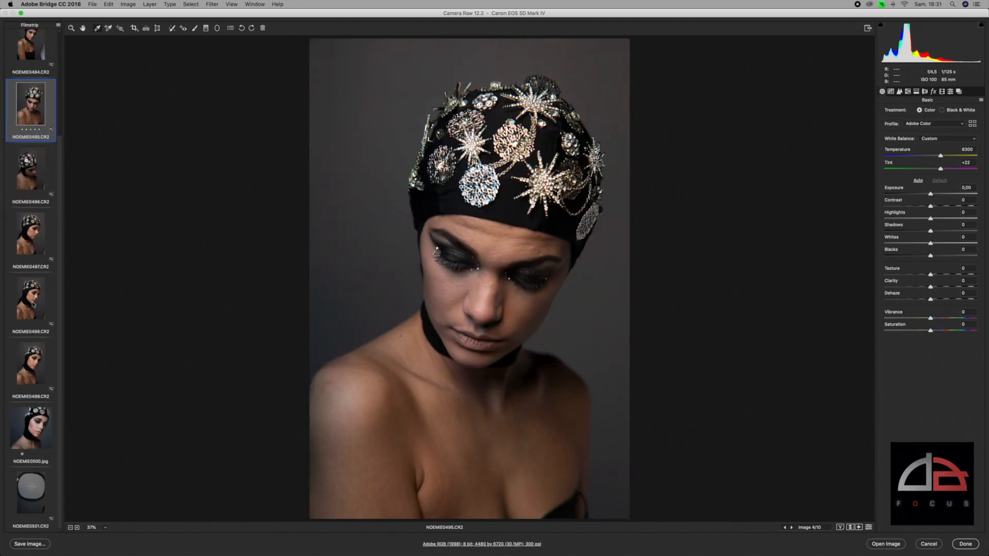
{"action": "left_click", "coordinate": [33, 304]}
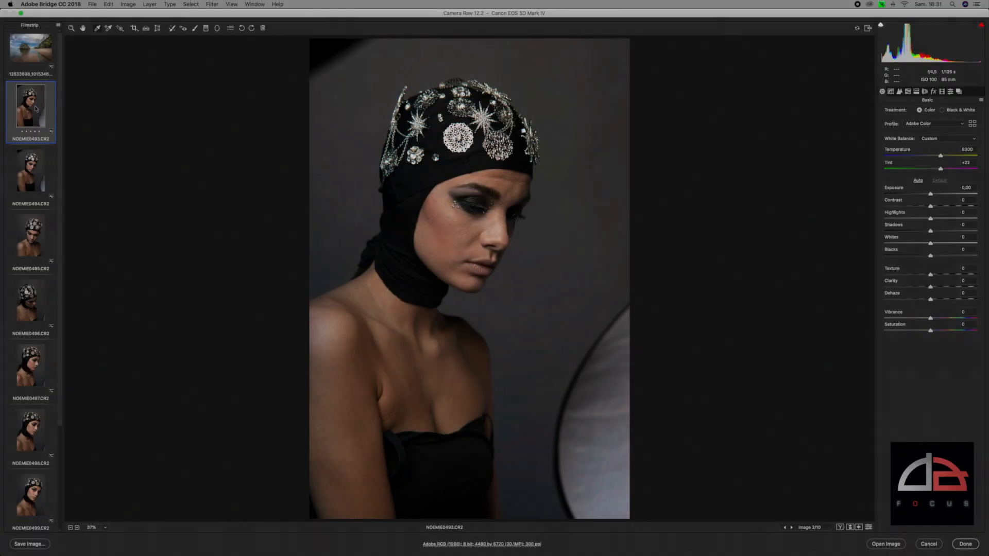
{"action": "scroll", "coordinate": [35, 108], "scroll_direction": "down", "scroll_amount": 3}
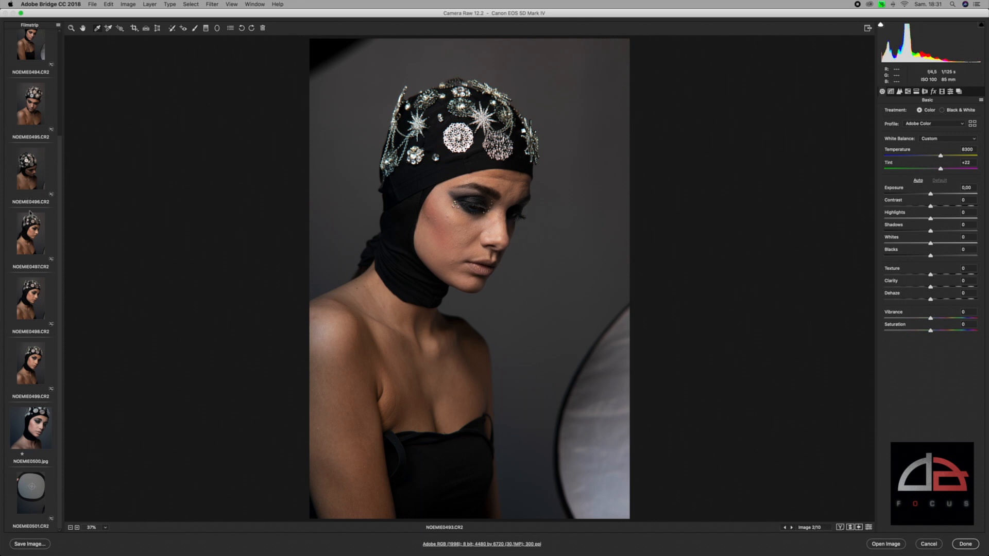
{"action": "left_click", "coordinate": [30, 232]}
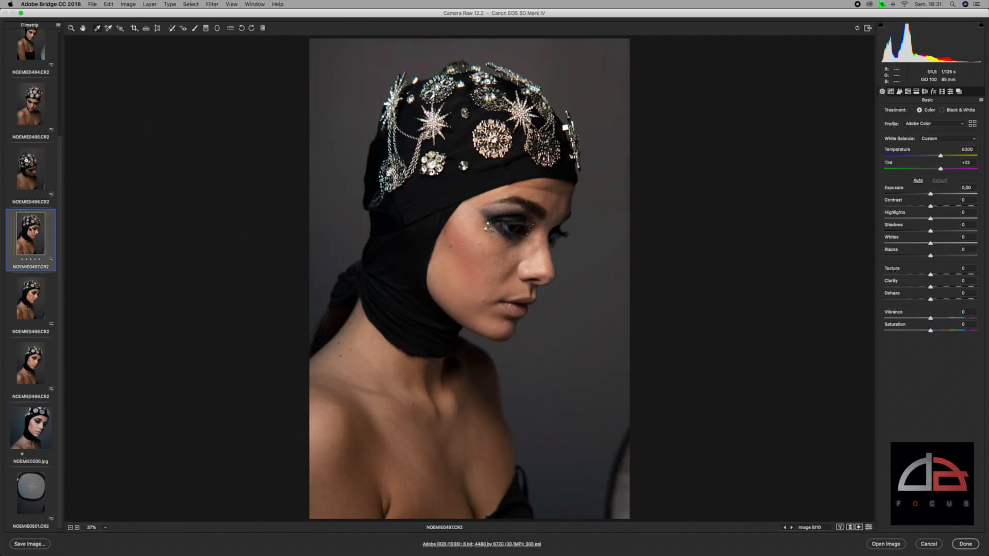
{"action": "left_click", "coordinate": [39, 171]}
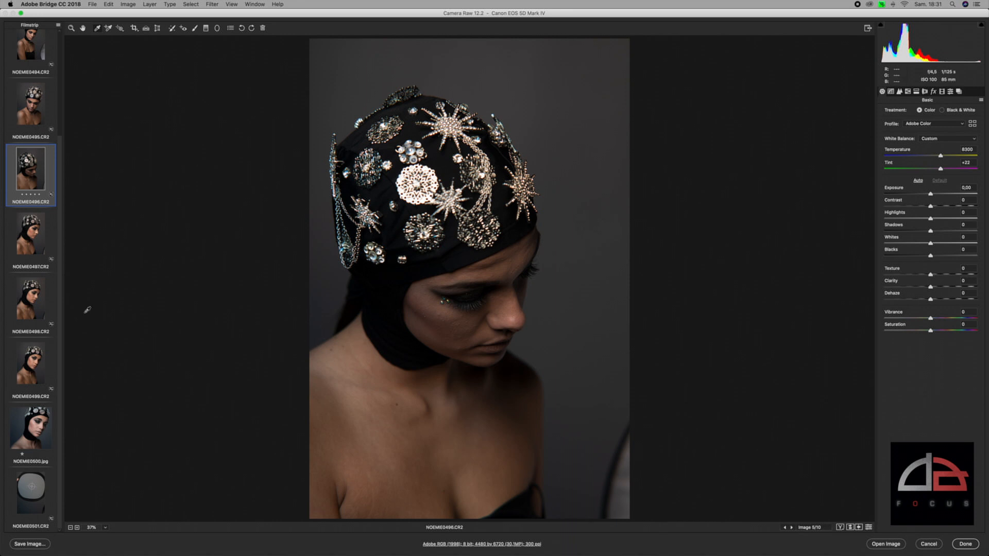
{"action": "left_click", "coordinate": [34, 306]}
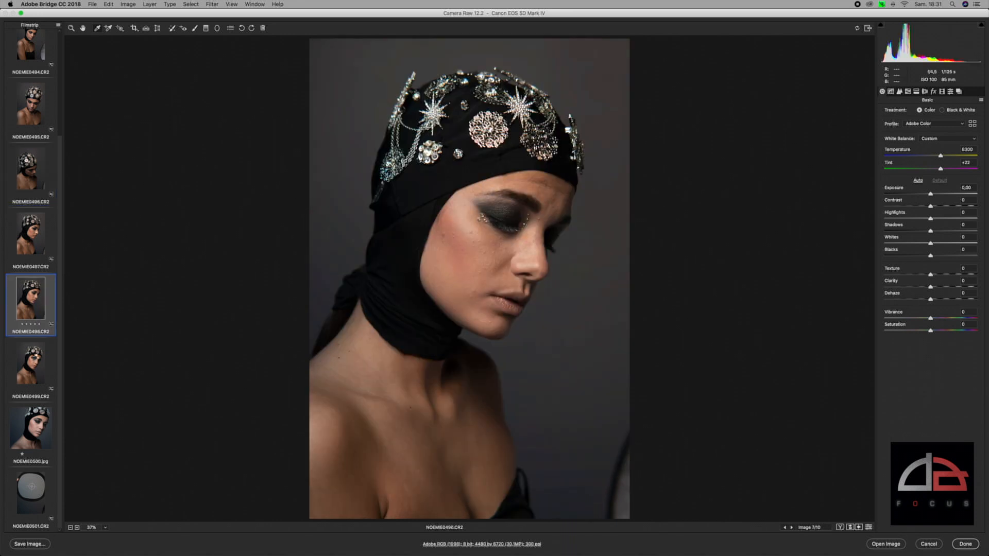
{"action": "left_click", "coordinate": [25, 363]}
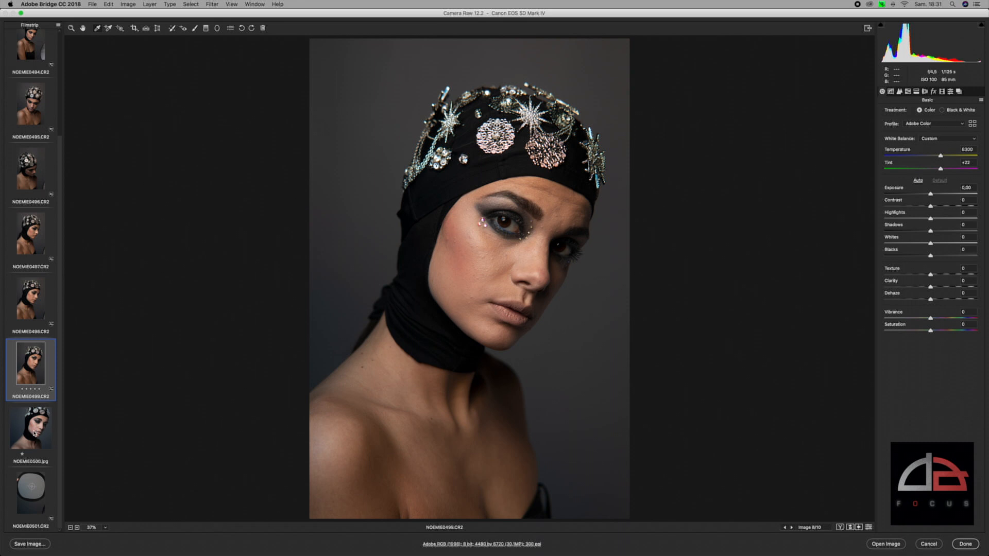
{"action": "left_click", "coordinate": [34, 434]}
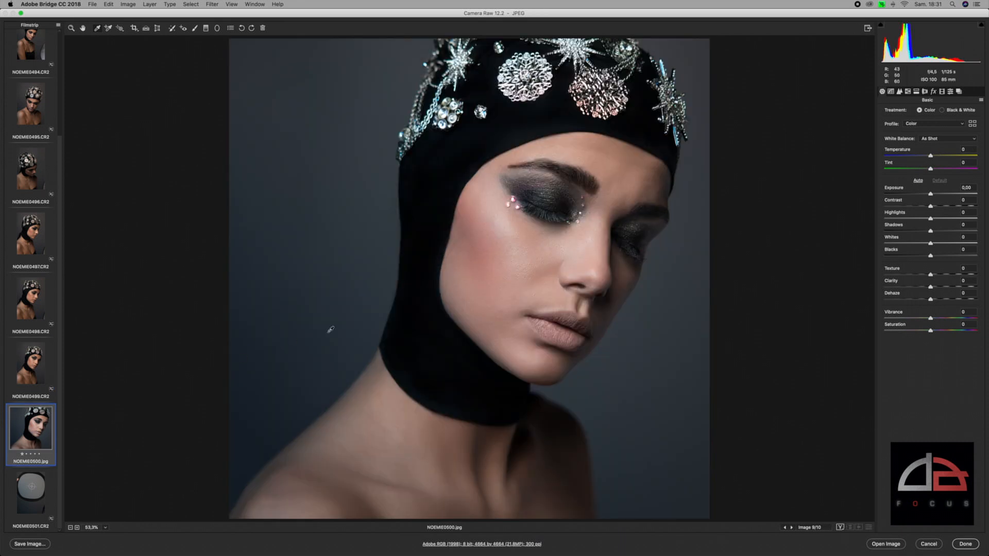